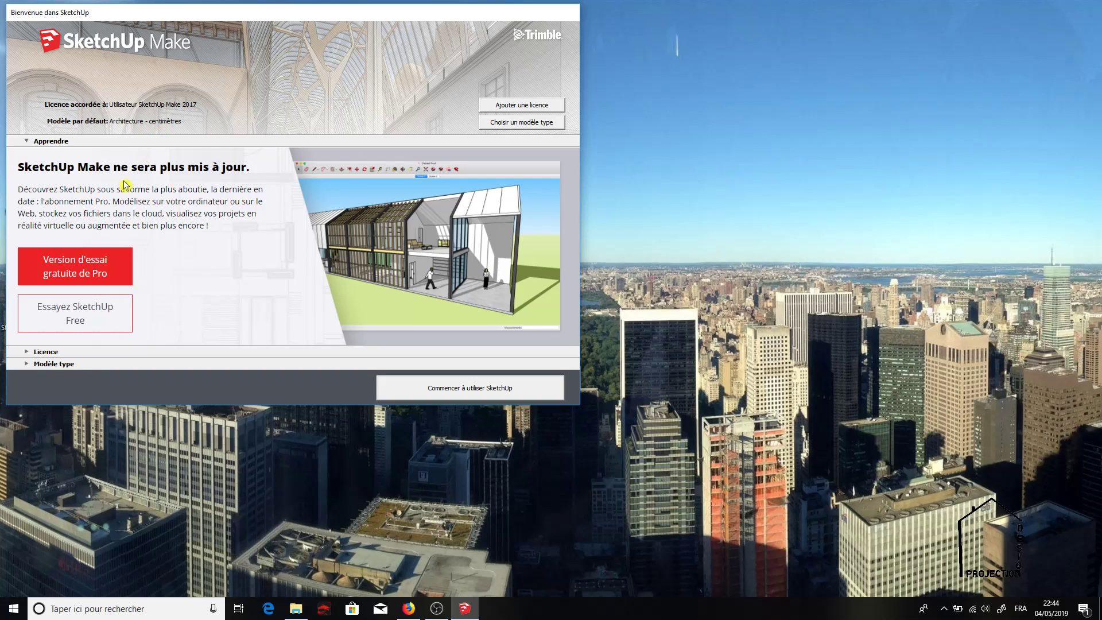
Step: Expand the model templates list, browse it, and keep Architecture - centimètres selected
left_click(26, 366)
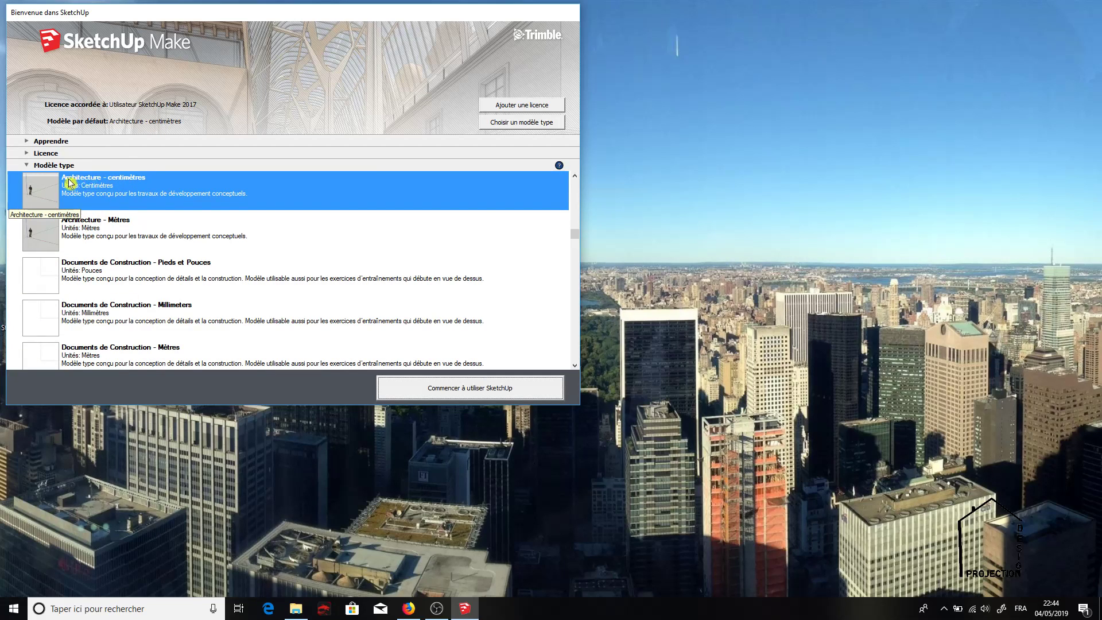
scroll(69, 183, "down", 2)
scroll(69, 182, "up", 2)
scroll(39, 258, "down", 2)
scroll(44, 255, "down", 2)
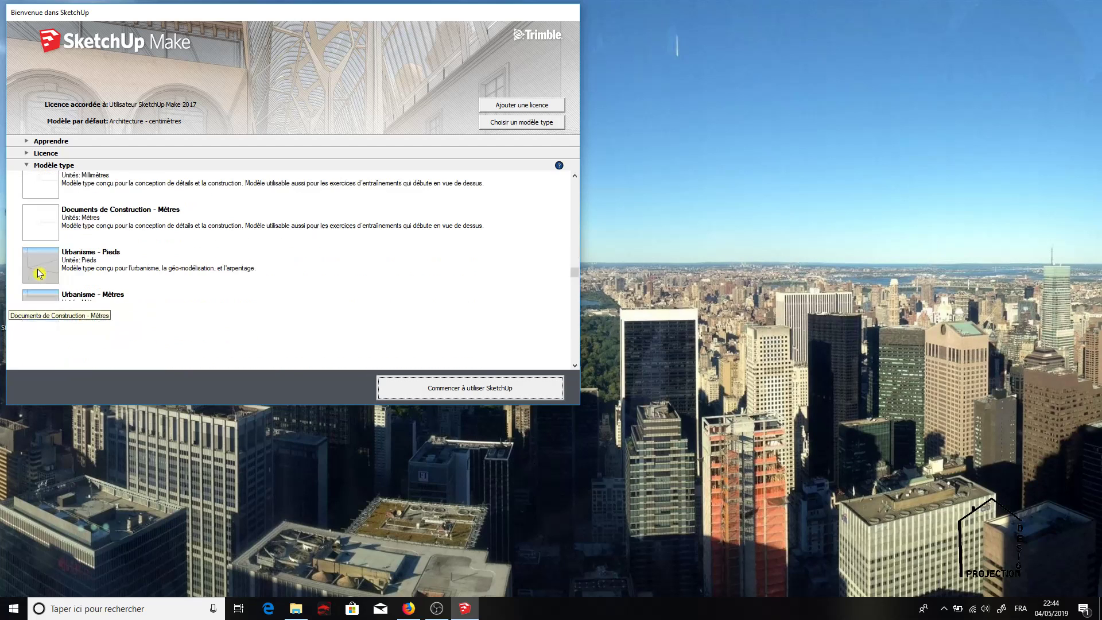
scroll(48, 252, "down", 2)
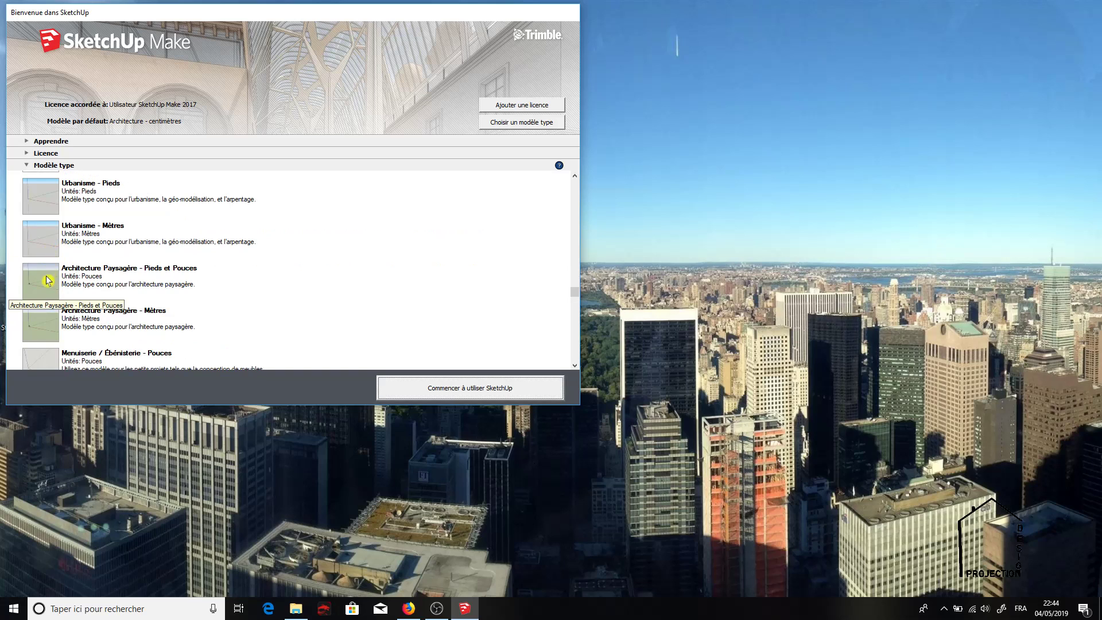
scroll(49, 273, "down", 2)
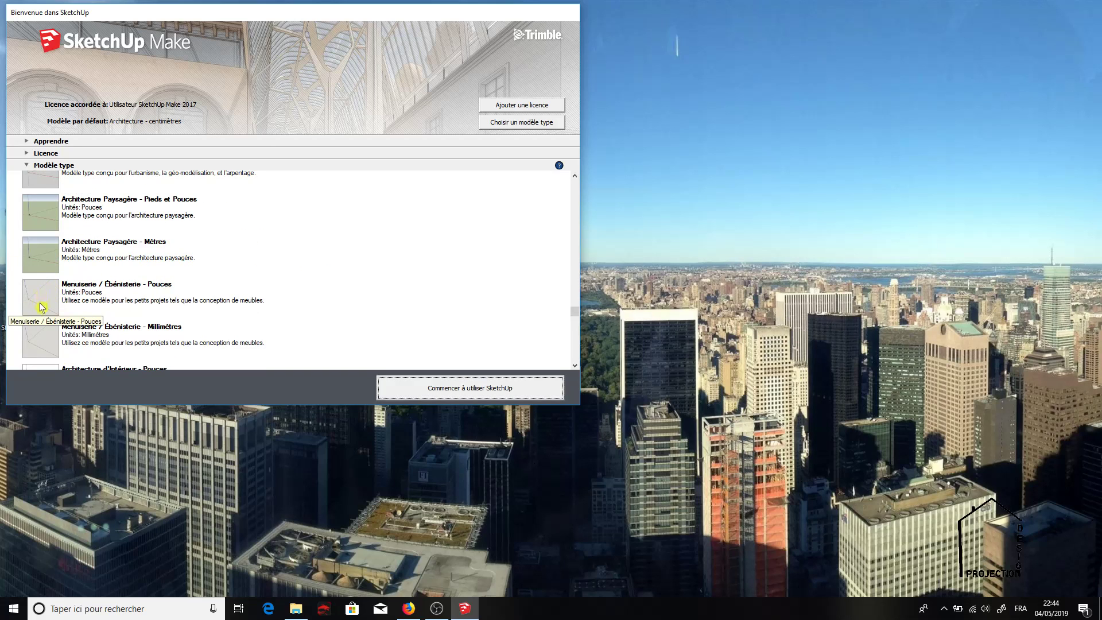
scroll(46, 281, "down", 4)
scroll(42, 270, "down", 1)
scroll(43, 268, "up", 3)
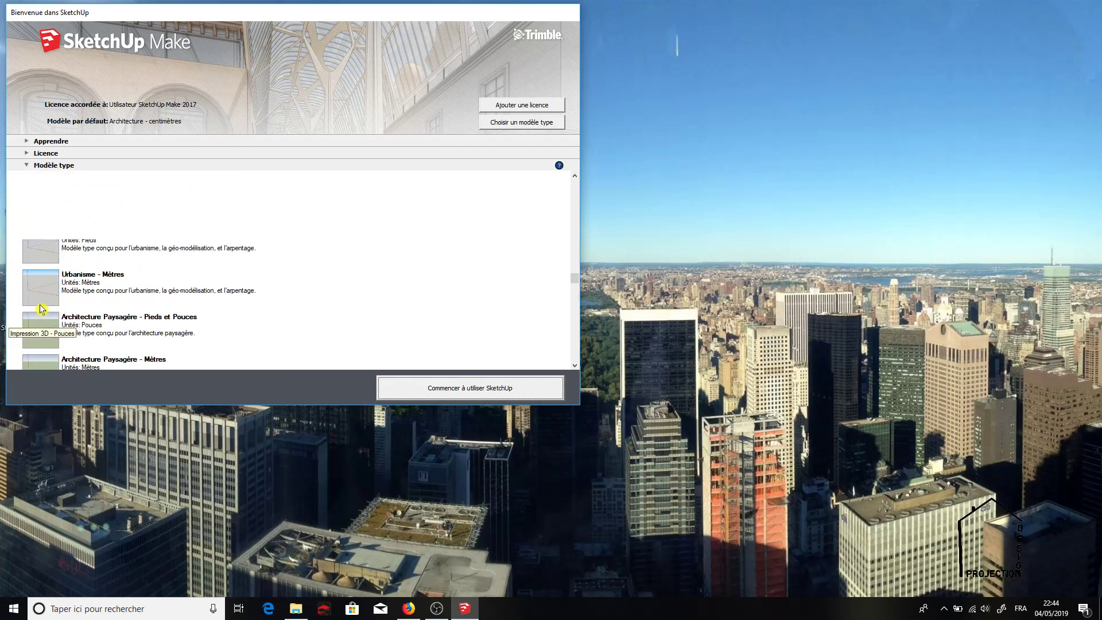
scroll(46, 267, "up", 3)
scroll(50, 266, "up", 2)
scroll(52, 267, "up", 2)
scroll(51, 266, "up", 2)
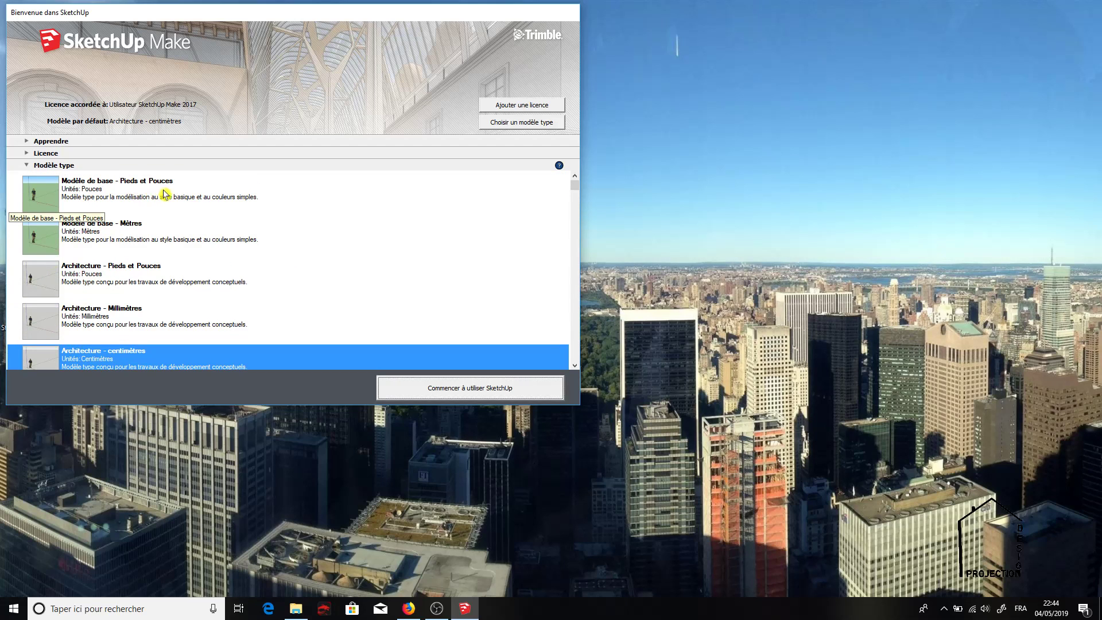
scroll(114, 230, "down", 3)
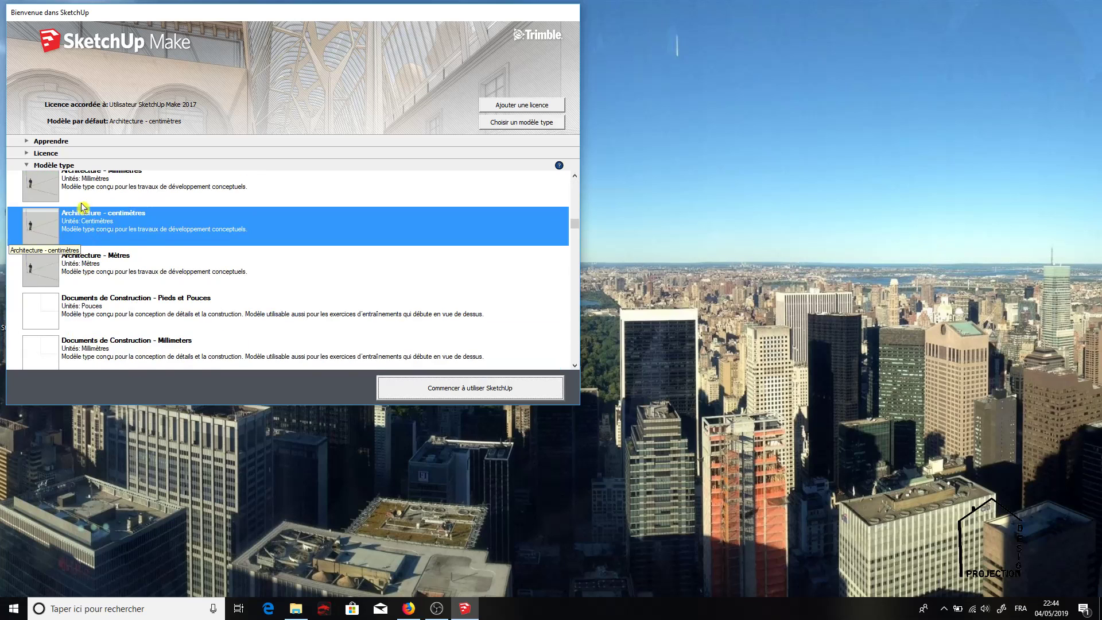
scroll(98, 216, "up", 2)
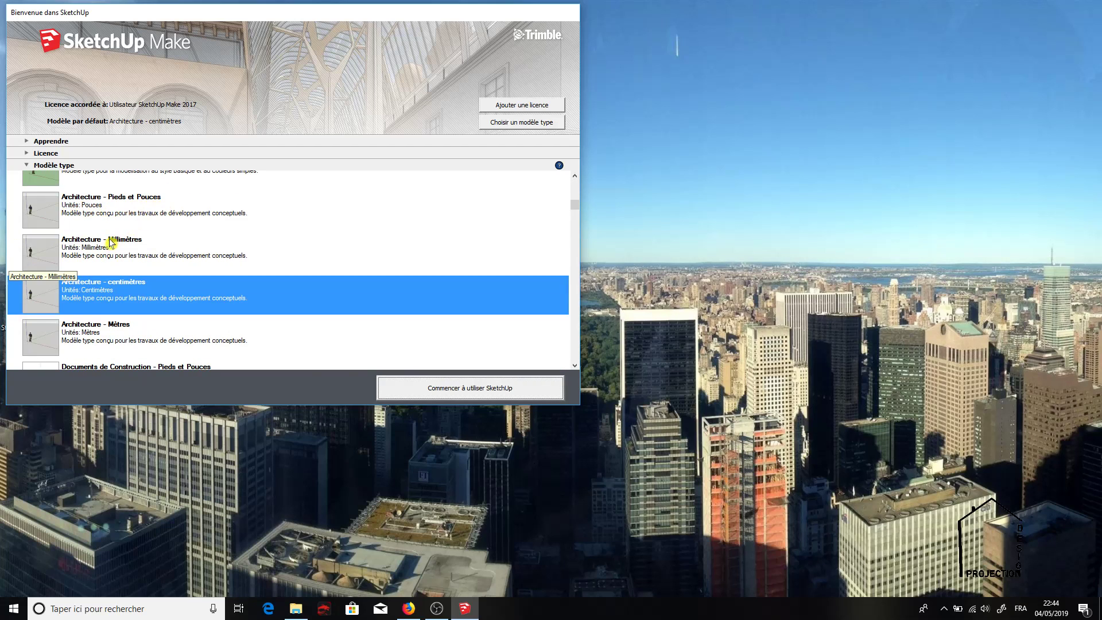
scroll(128, 322, "down", 1)
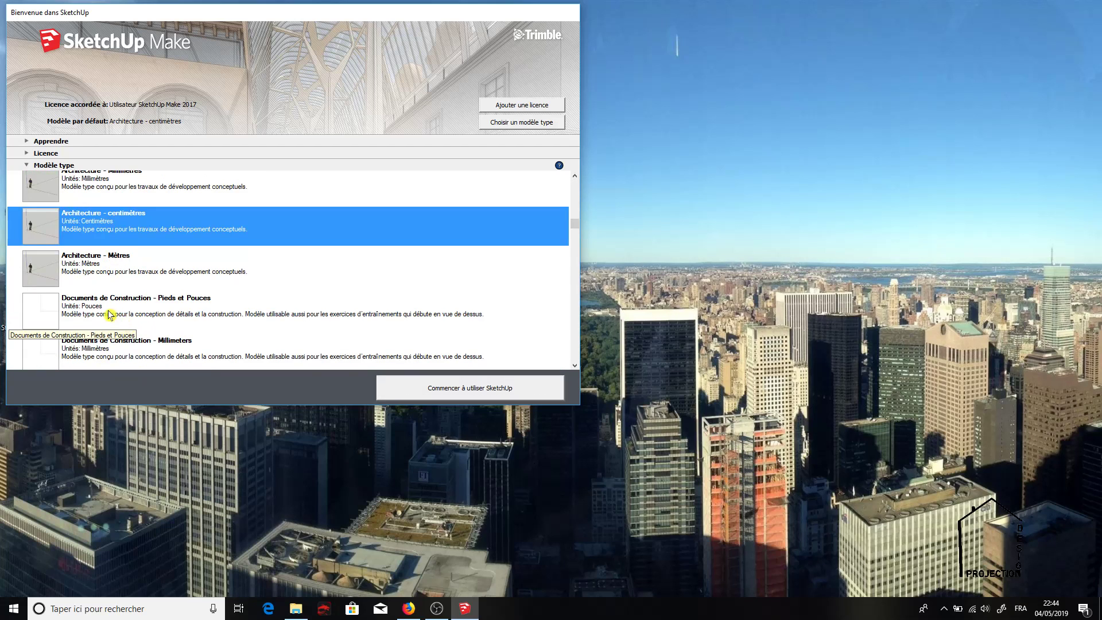
scroll(106, 314, "down", 2)
scroll(109, 314, "up", 2)
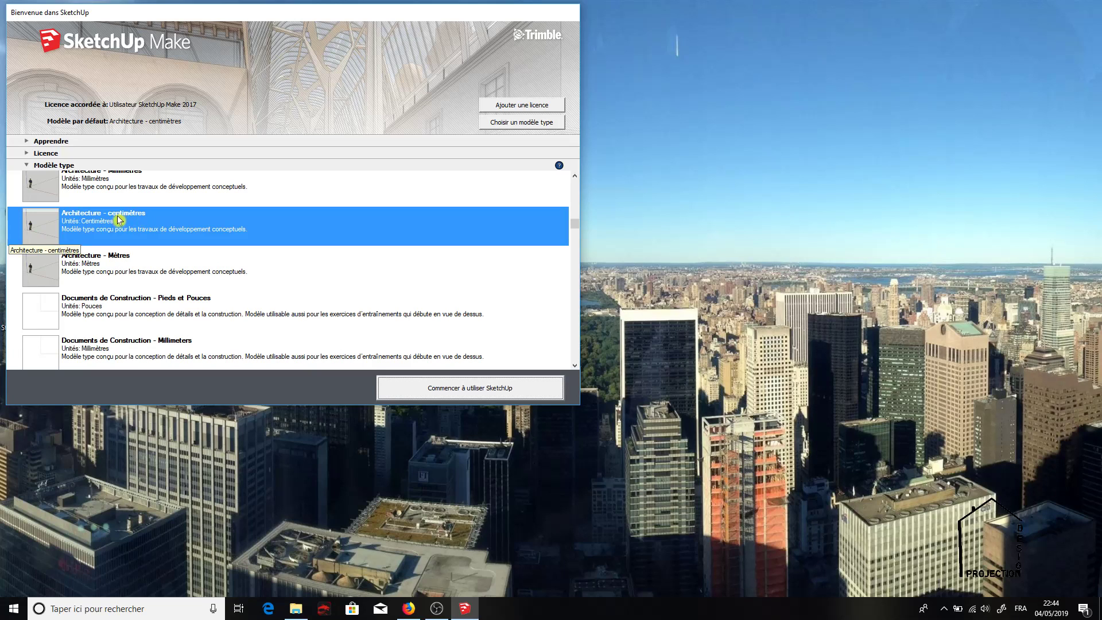
Step: Start a new untitled model from the Architecture - centimètres template
left_click(447, 390)
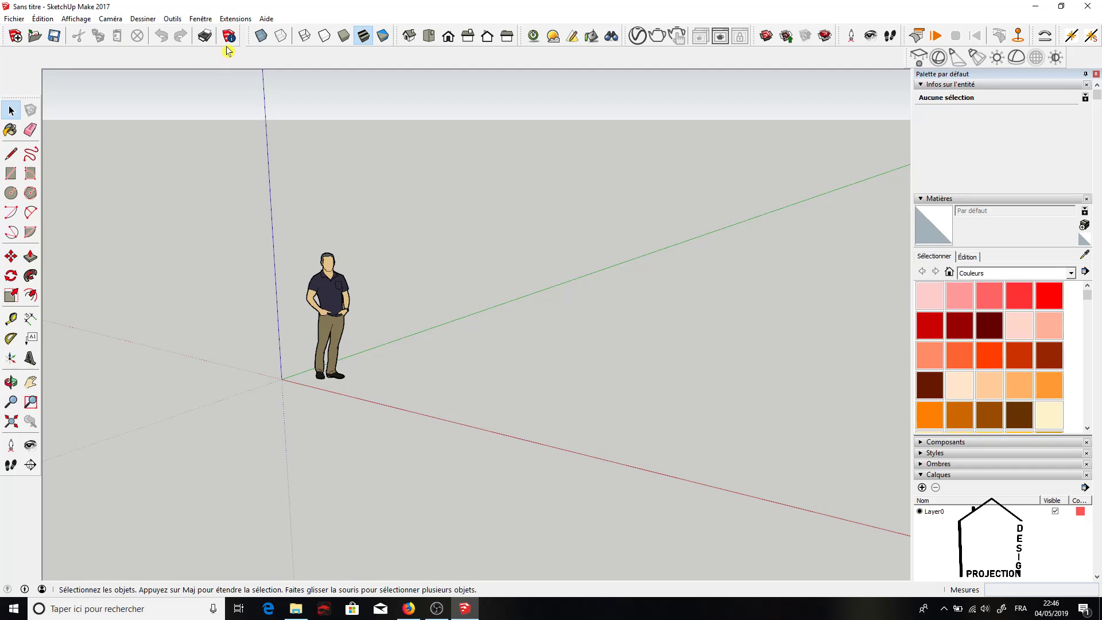
right_click(241, 55)
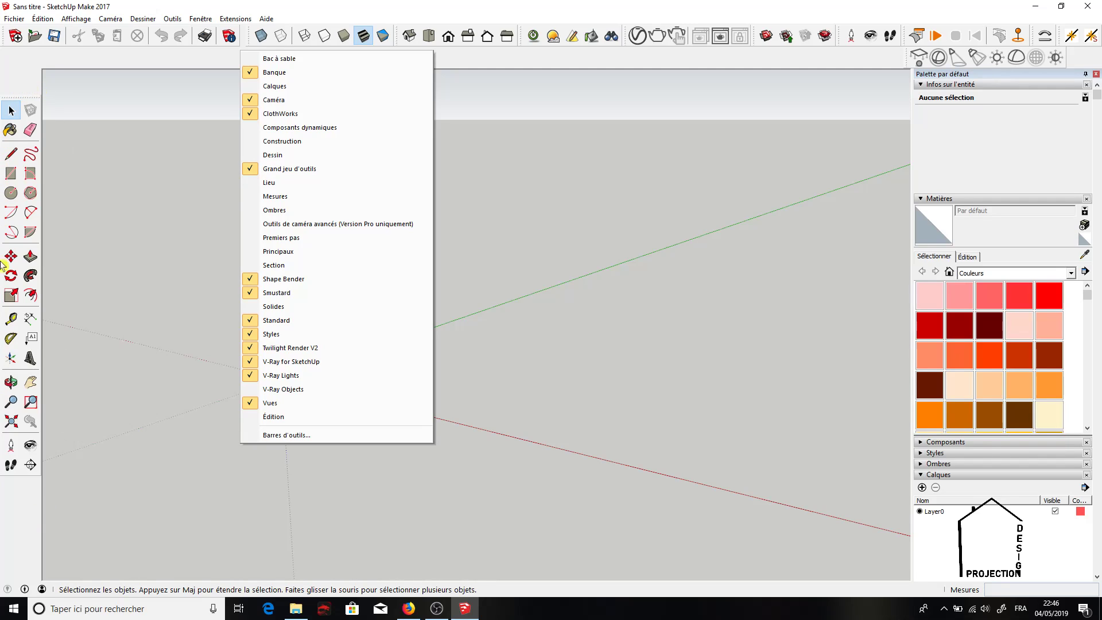
left_click(292, 168)
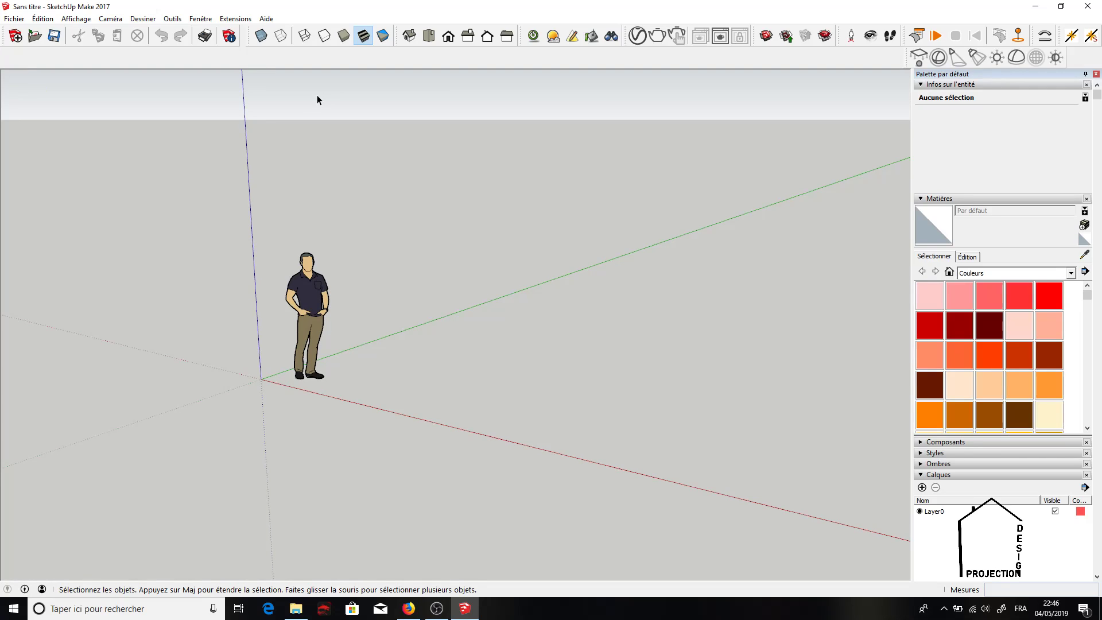
right_click(306, 63)
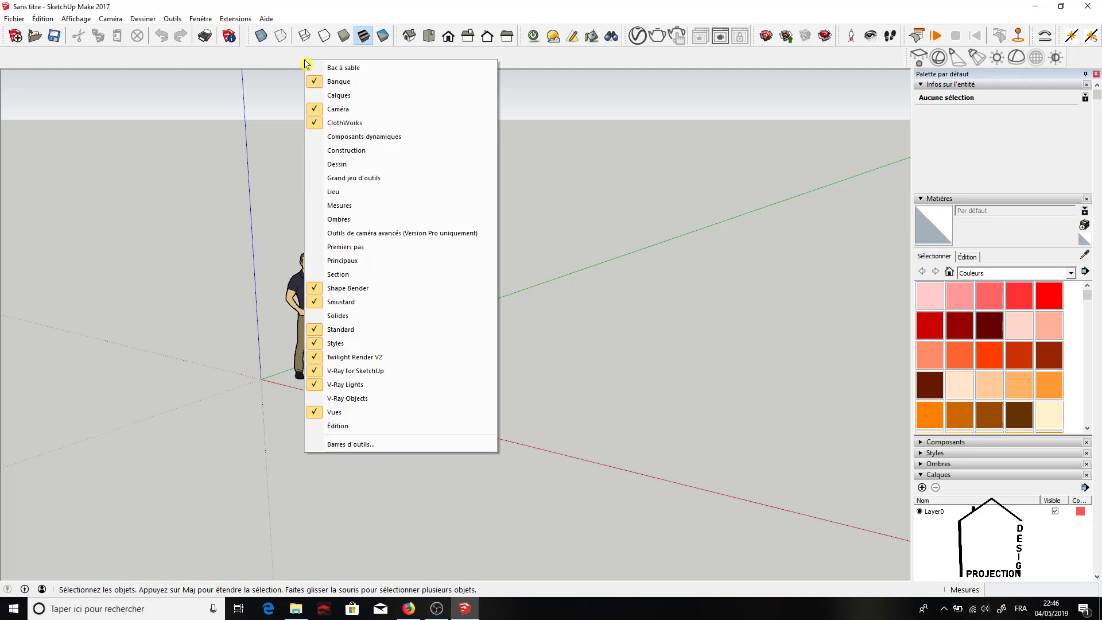
left_click(358, 183)
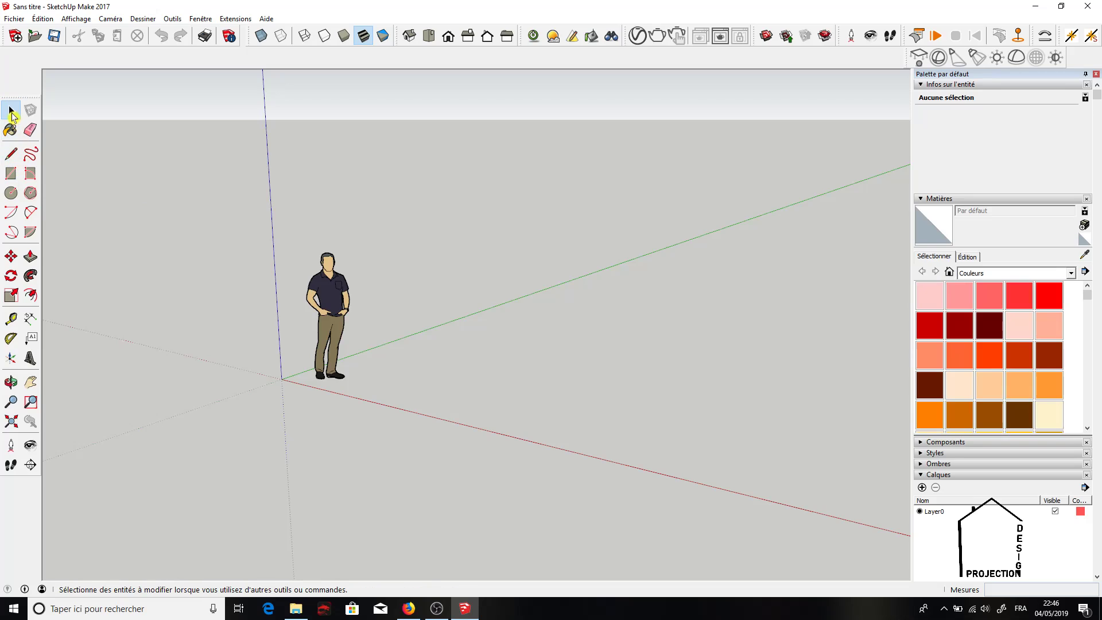
left_click(10, 111)
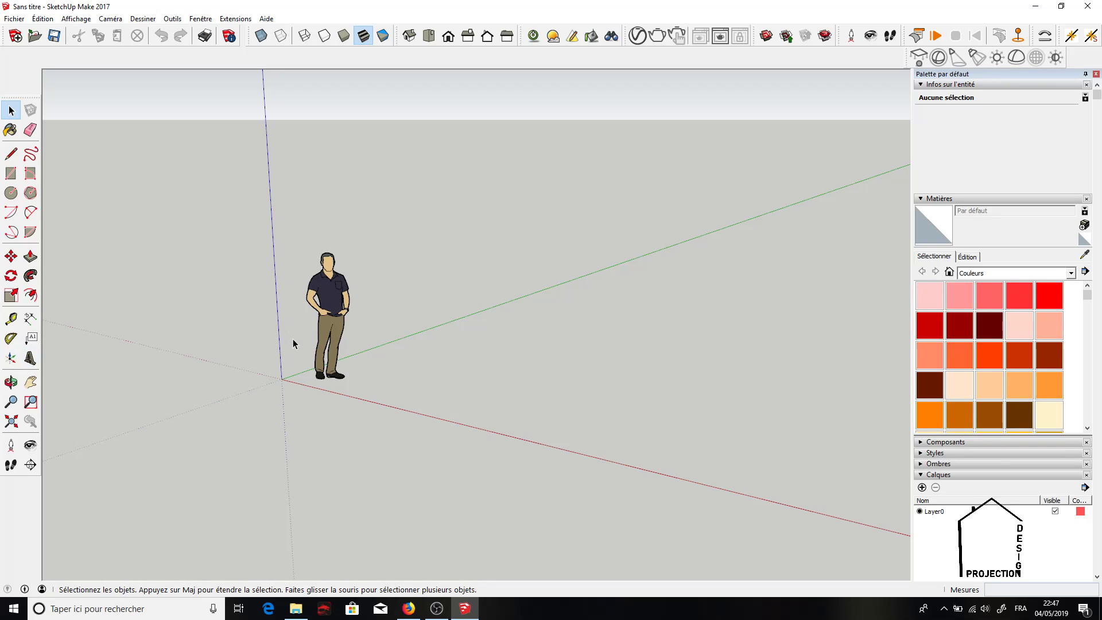
Step: Orbit the camera around the standing figure to face it more directly
left_click(11, 383)
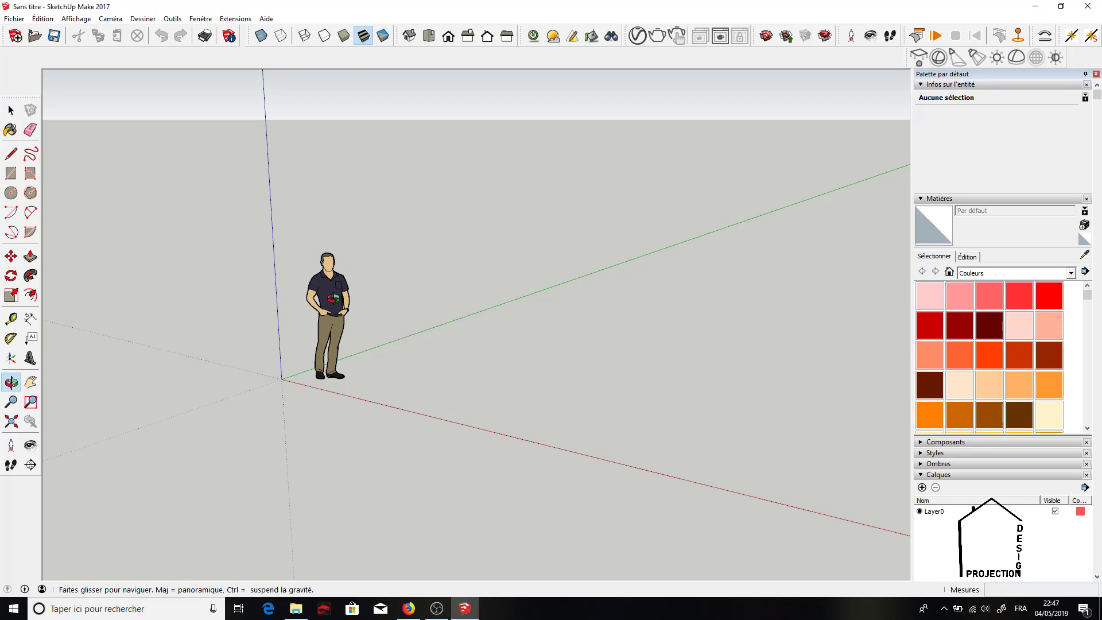
mouse_move(333, 298)
left_mouse_down()
mouse_move(250, 299)
mouse_move(482, 305)
mouse_move(340, 308)
mouse_move(583, 322)
mouse_move(782, 277)
left_mouse_up()
mouse_move(426, 326)
left_mouse_down()
mouse_move(509, 327)
mouse_move(669, 302)
mouse_move(782, 269)
left_mouse_up()
mouse_move(466, 310)
left_mouse_down()
mouse_move(485, 326)
mouse_move(472, 482)
mouse_move(497, 189)
mouse_move(386, 436)
mouse_move(443, 376)
mouse_move(393, 381)
mouse_move(401, 353)
mouse_move(433, 347)
mouse_move(271, 354)
mouse_move(493, 358)
left_mouse_up()
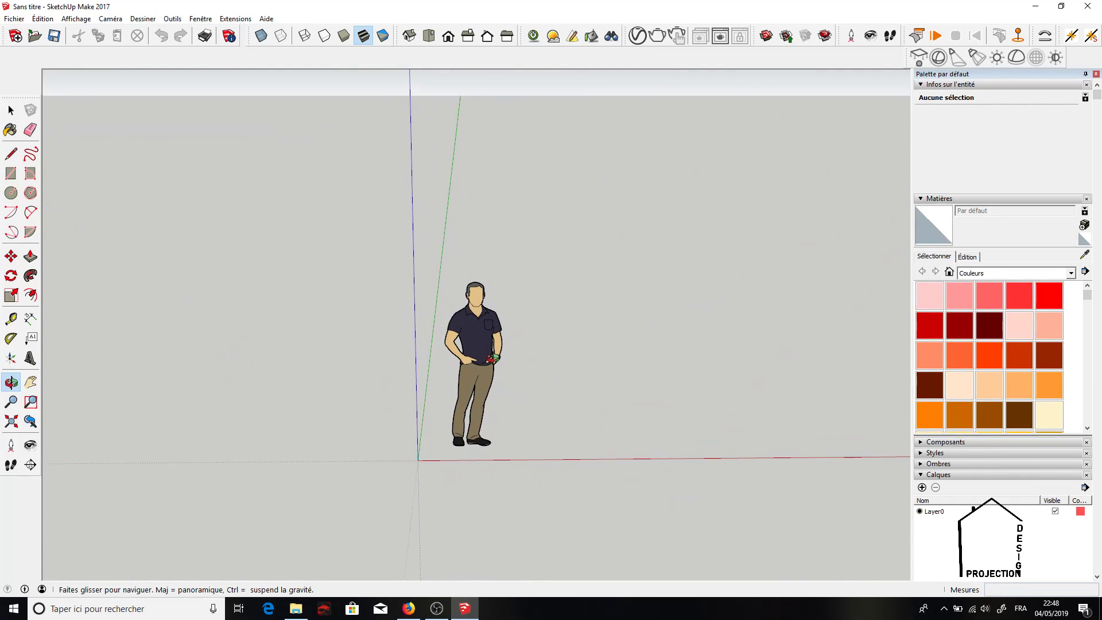
Step: Pan the scene slightly to reframe the figure in the window
left_click(32, 382)
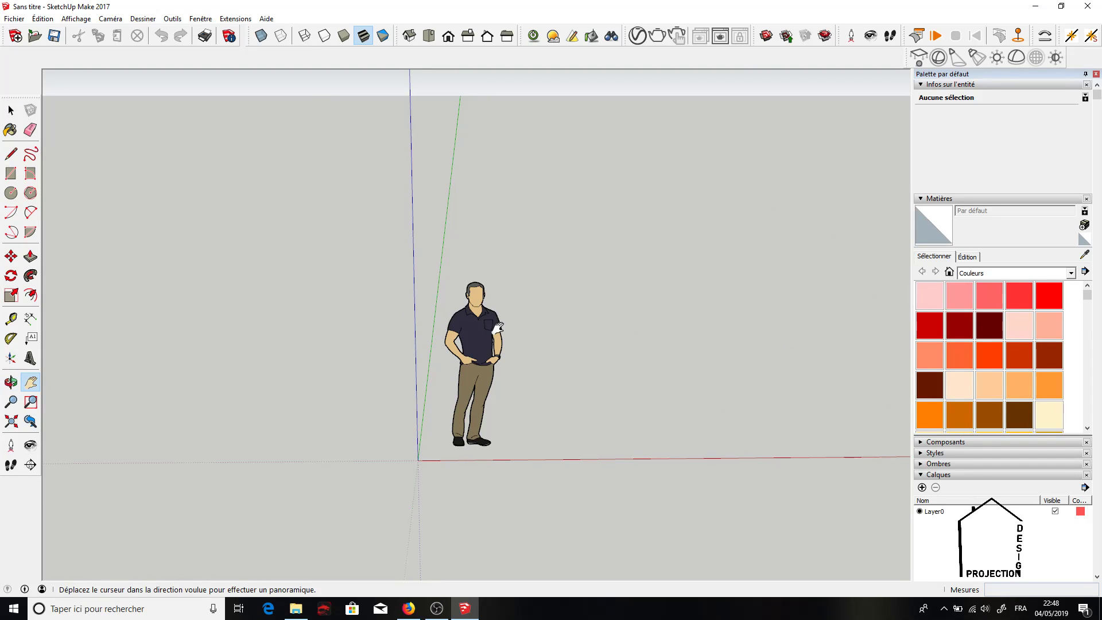
mouse_move(522, 313)
left_mouse_down()
mouse_move(89, 303)
mouse_move(751, 318)
mouse_move(184, 330)
mouse_move(522, 335)
left_mouse_up()
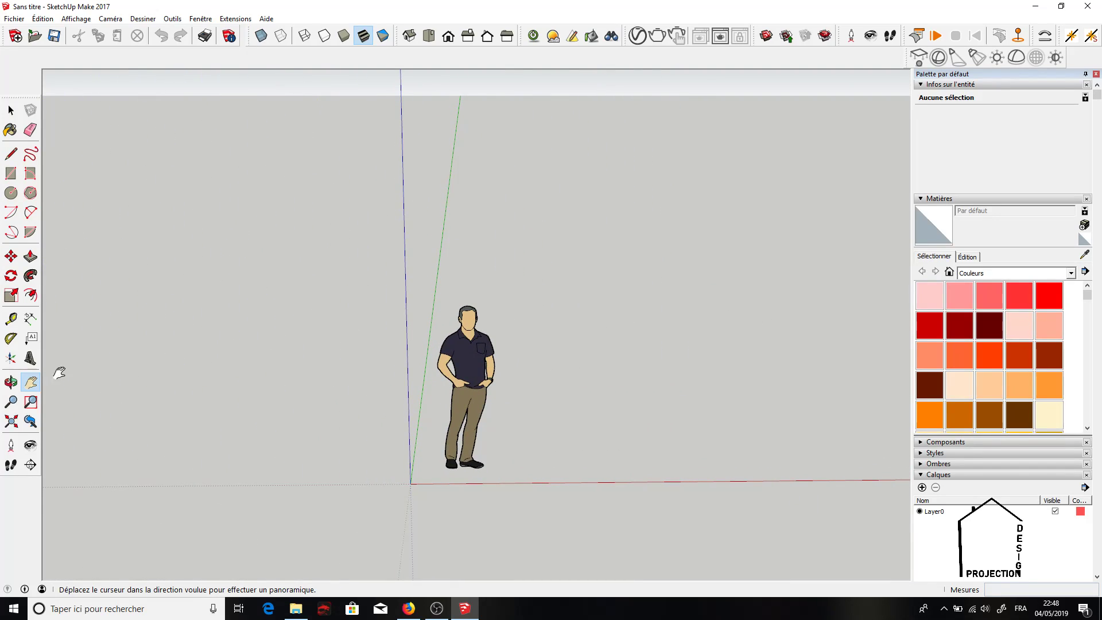
left_click(11, 402)
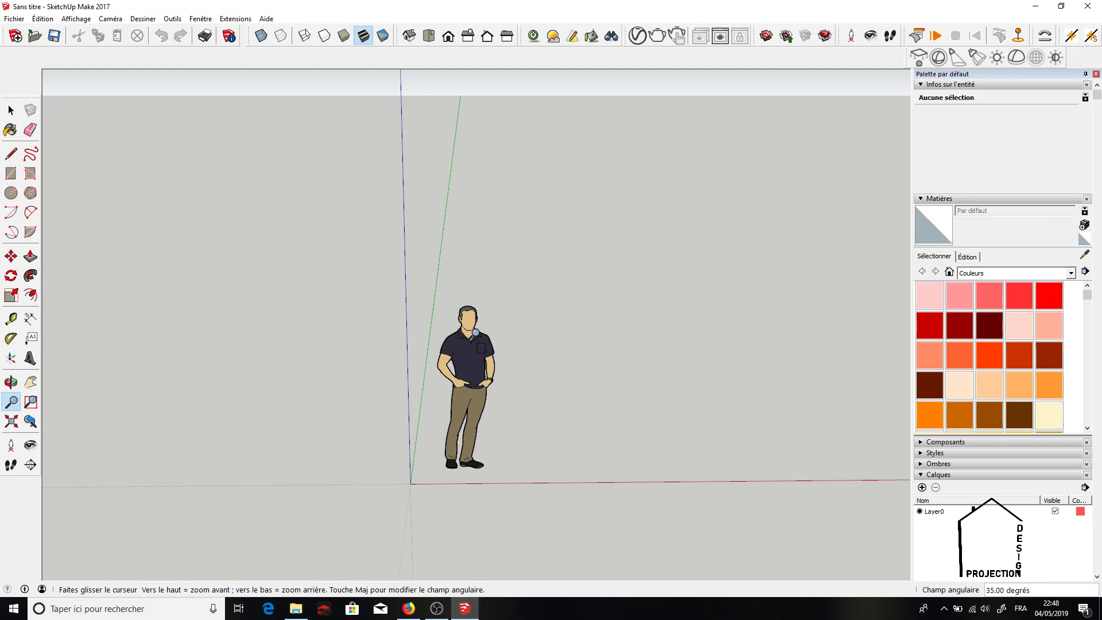
Step: Select the standing figure with the Select tool
scroll(476, 332, "down", 1)
scroll(472, 322, "up", 1)
scroll(472, 322, "up", 2)
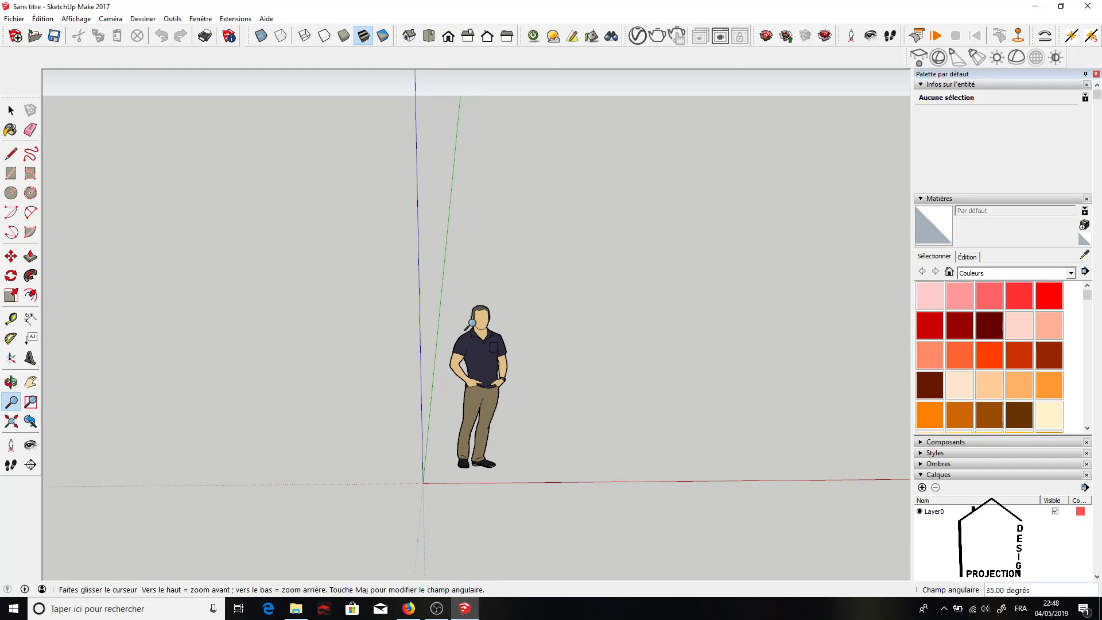
left_click(32, 406)
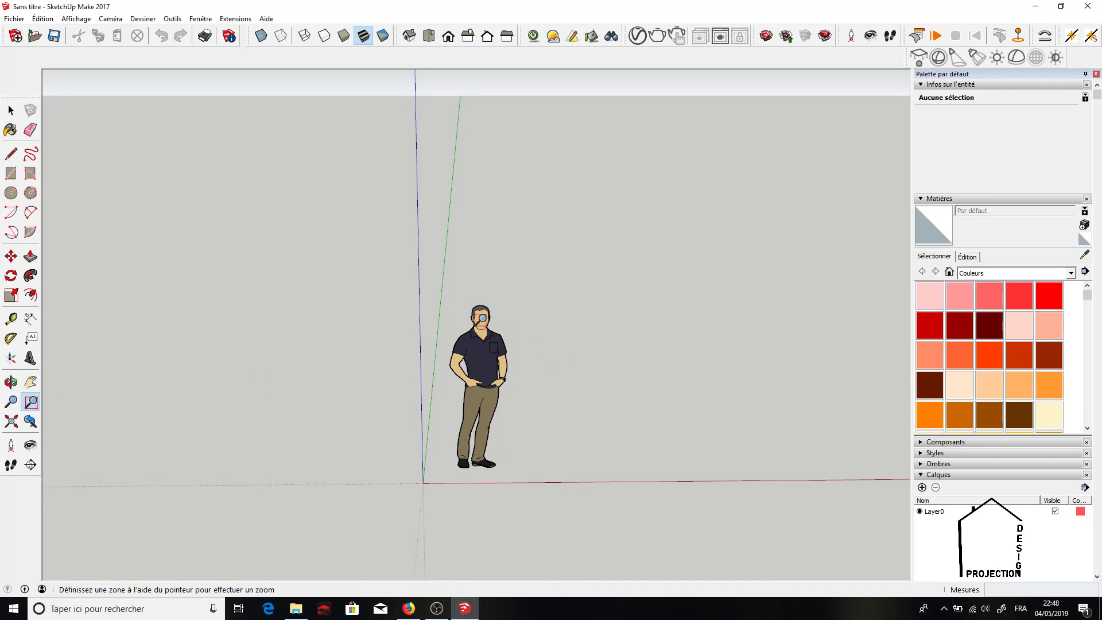
key("space")
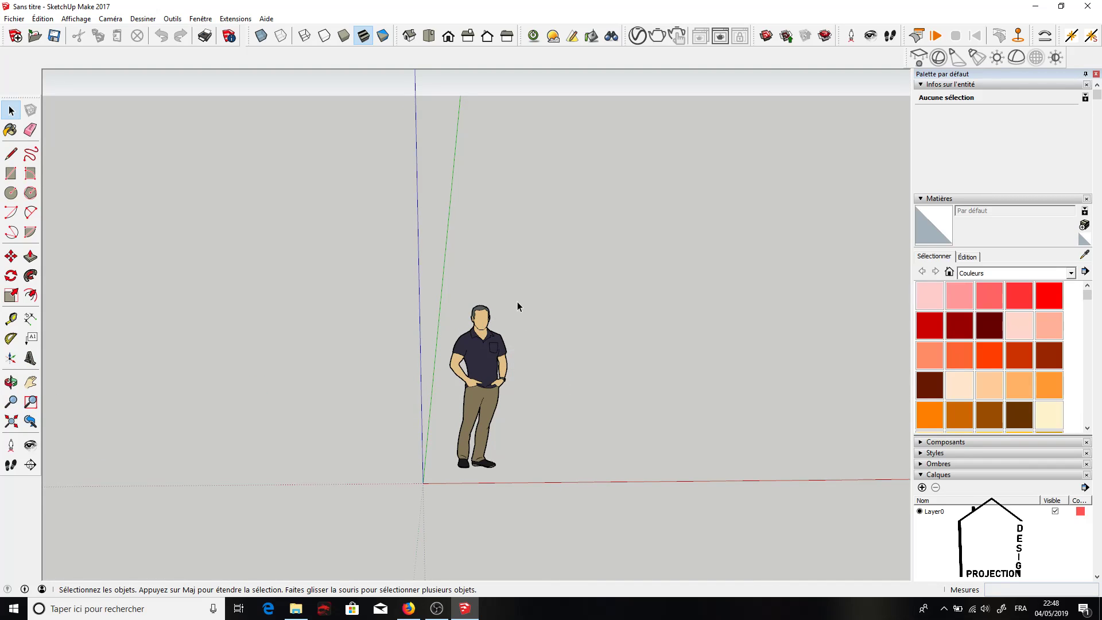
left_click(480, 344)
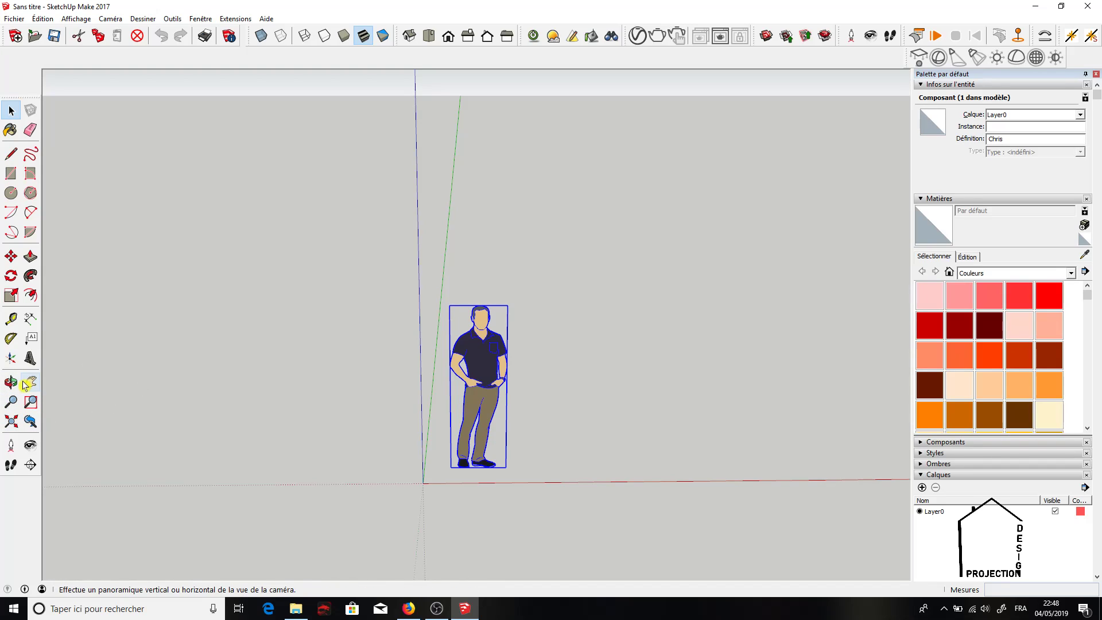
Step: Zoom in and out on the selected figure
scroll(441, 320, "up", 1)
scroll(440, 320, "down", 1)
scroll(434, 322, "up", 1)
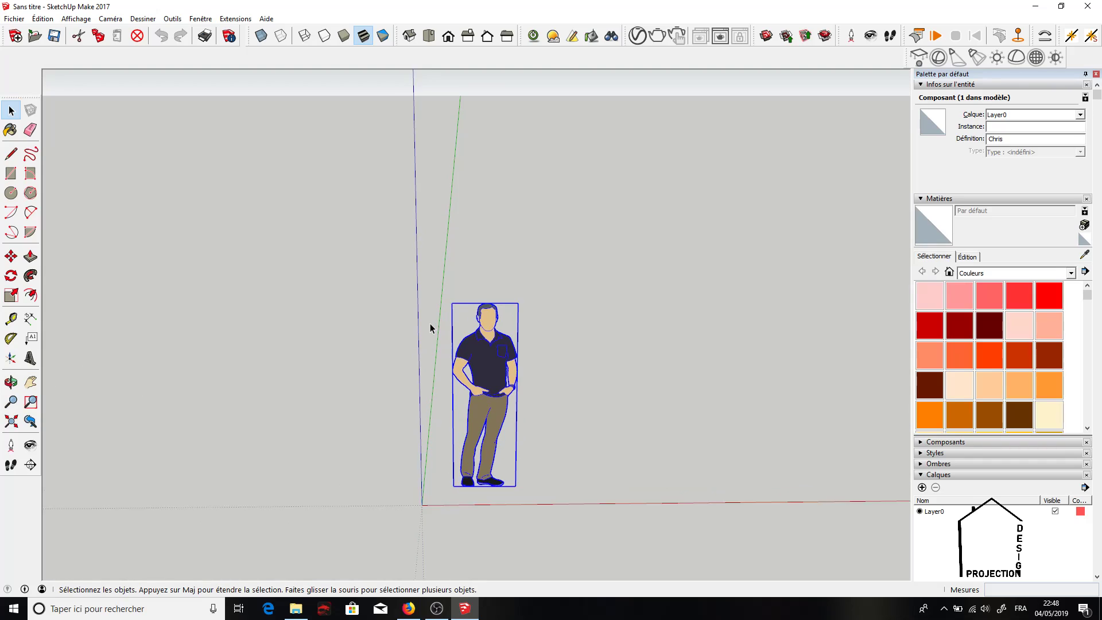
scroll(483, 341, "up", 1)
scroll(481, 342, "up", 1)
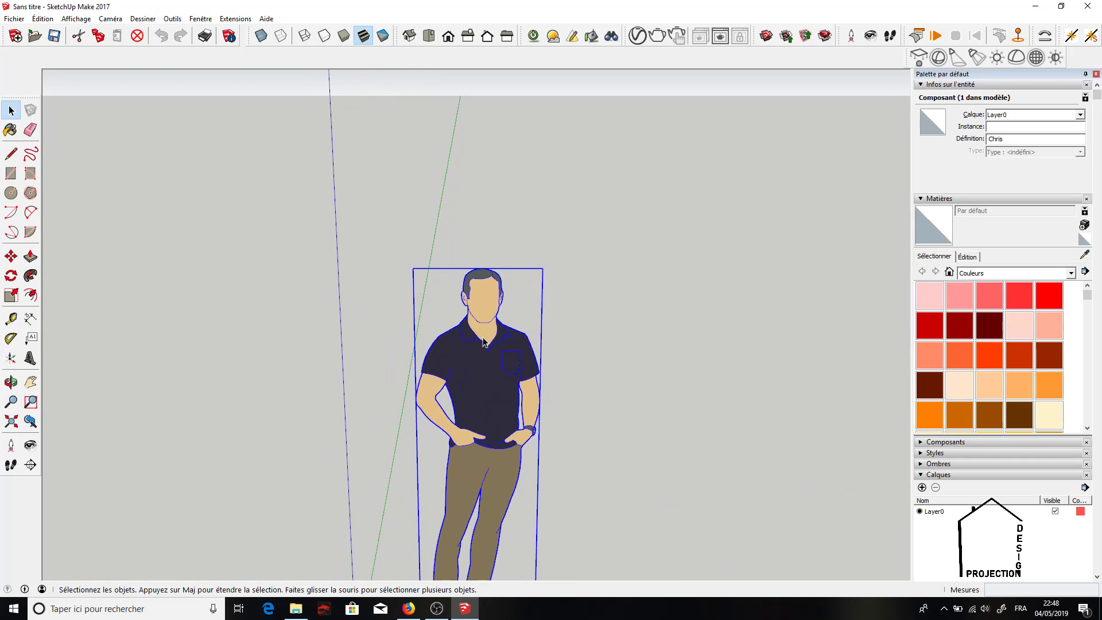
scroll(479, 342, "down", 2)
scroll(479, 343, "up", 2)
scroll(479, 341, "down", 2)
scroll(478, 341, "up", 2)
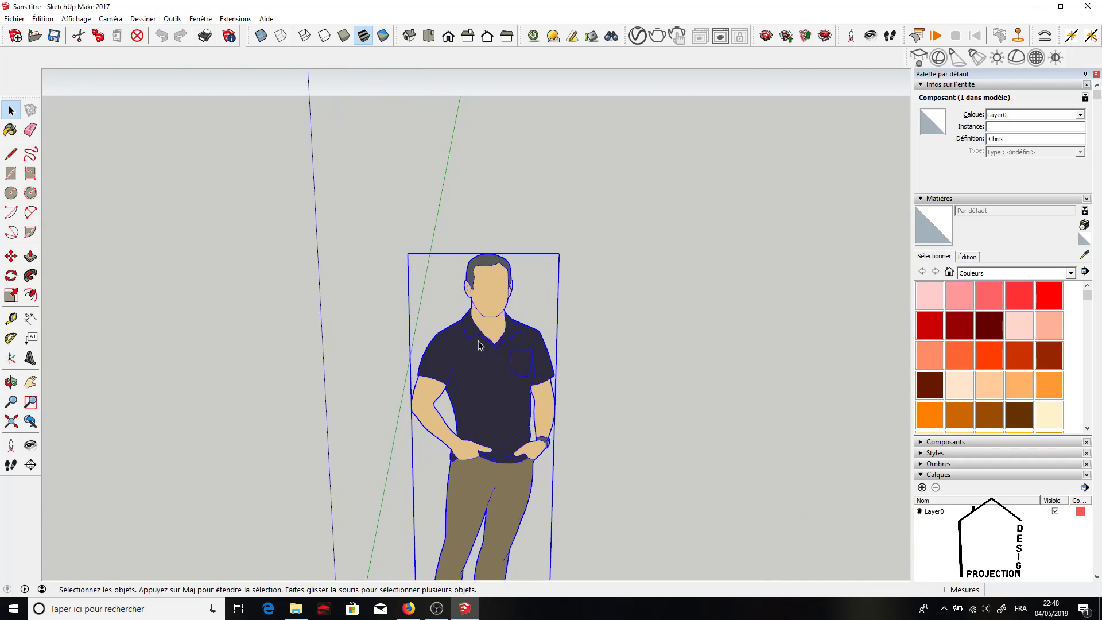
scroll(479, 341, "down", 2)
scroll(478, 340, "up", 1)
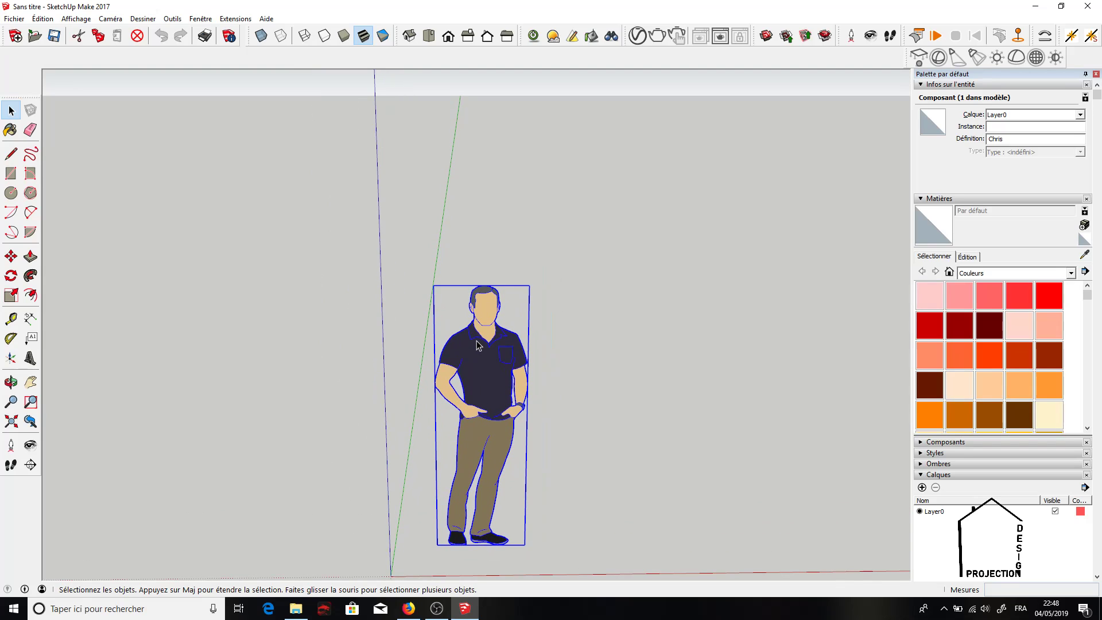
Step: Orbit around the figure so the vertical axis stands upright, then zoom to frame it
mouse_move(493, 331)
middle_mouse_down()
mouse_move(302, 344)
mouse_move(660, 338)
mouse_move(640, 349)
mouse_move(553, 347)
middle_mouse_up()
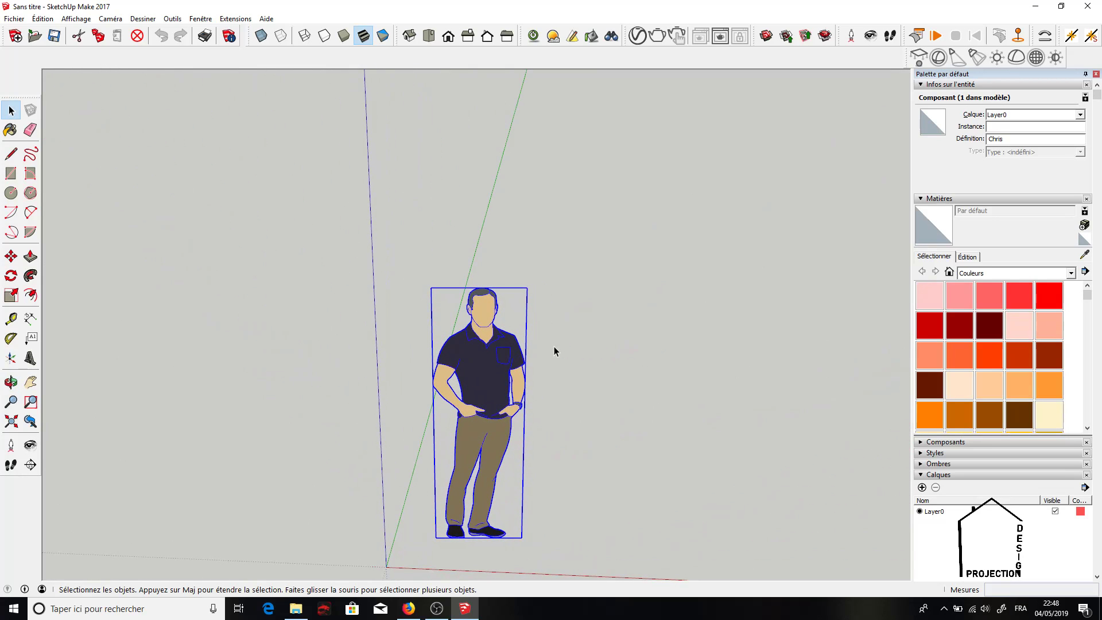
mouse_move(481, 346)
middle_mouse_down()
mouse_move(688, 339)
mouse_move(523, 351)
mouse_move(288, 330)
middle_mouse_up()
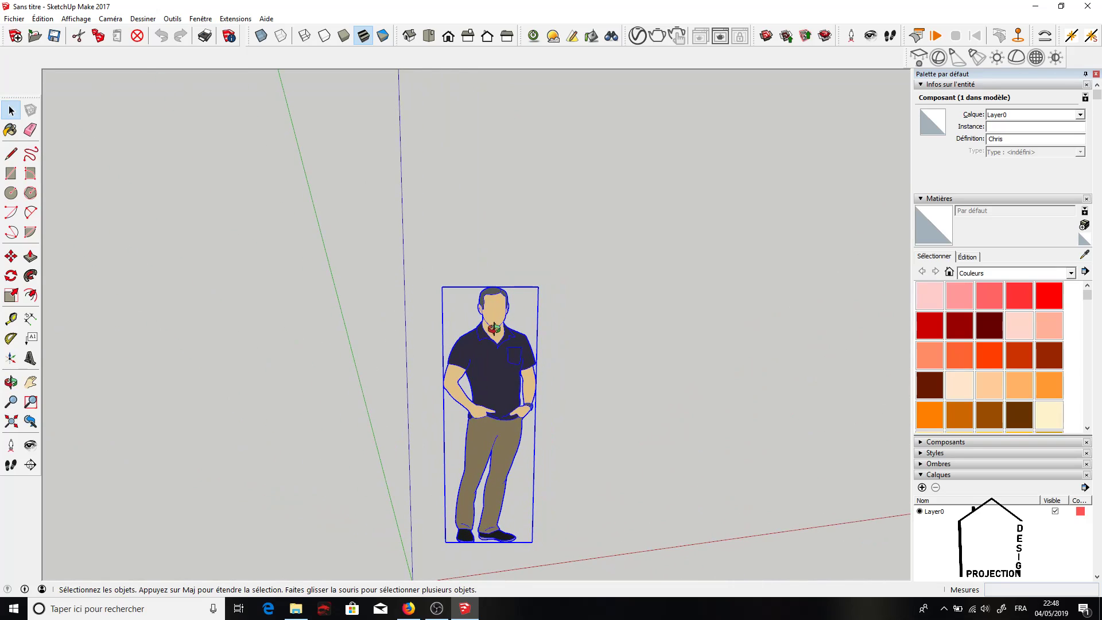
middle_click_drag(494, 328, 373, 349)
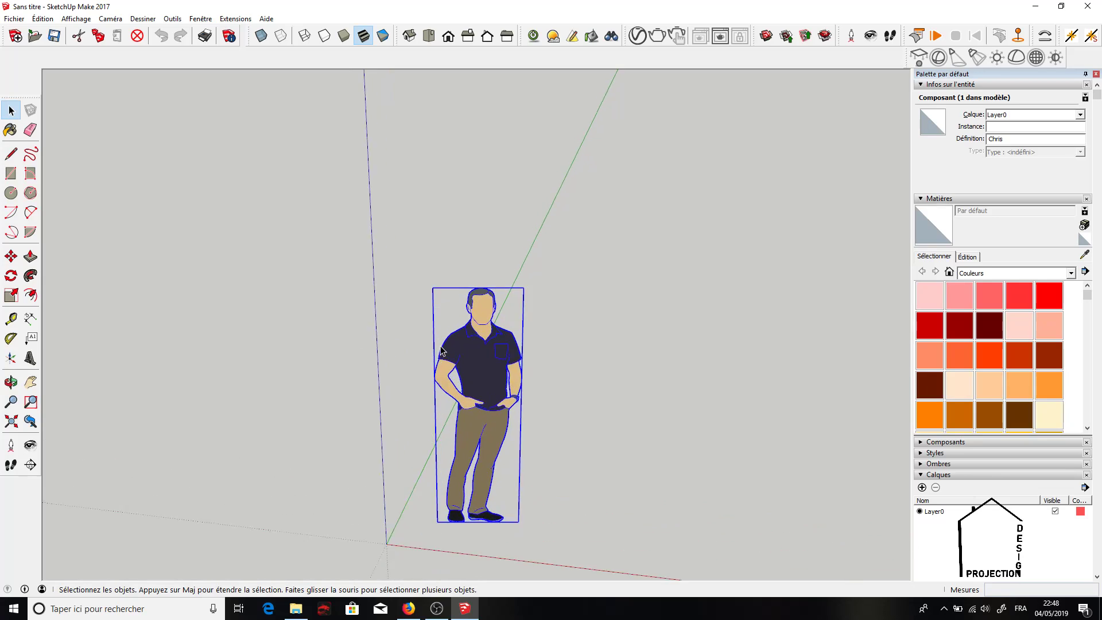
scroll(442, 349, "up", 2)
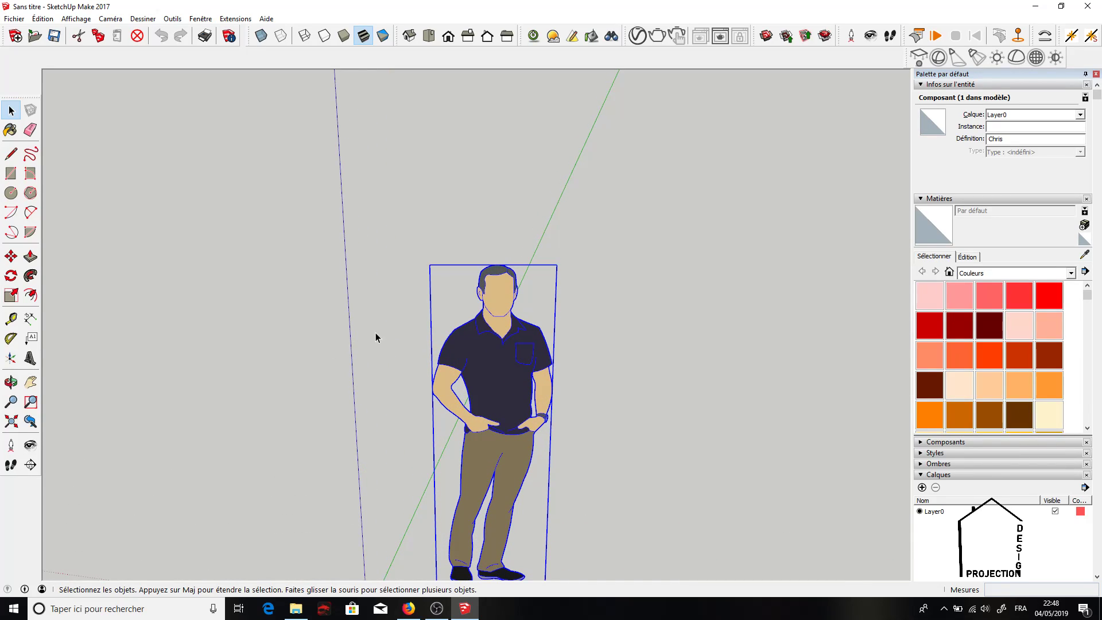
scroll(321, 268, "down", 1)
scroll(374, 278, "down", 2)
scroll(375, 277, "down", 2)
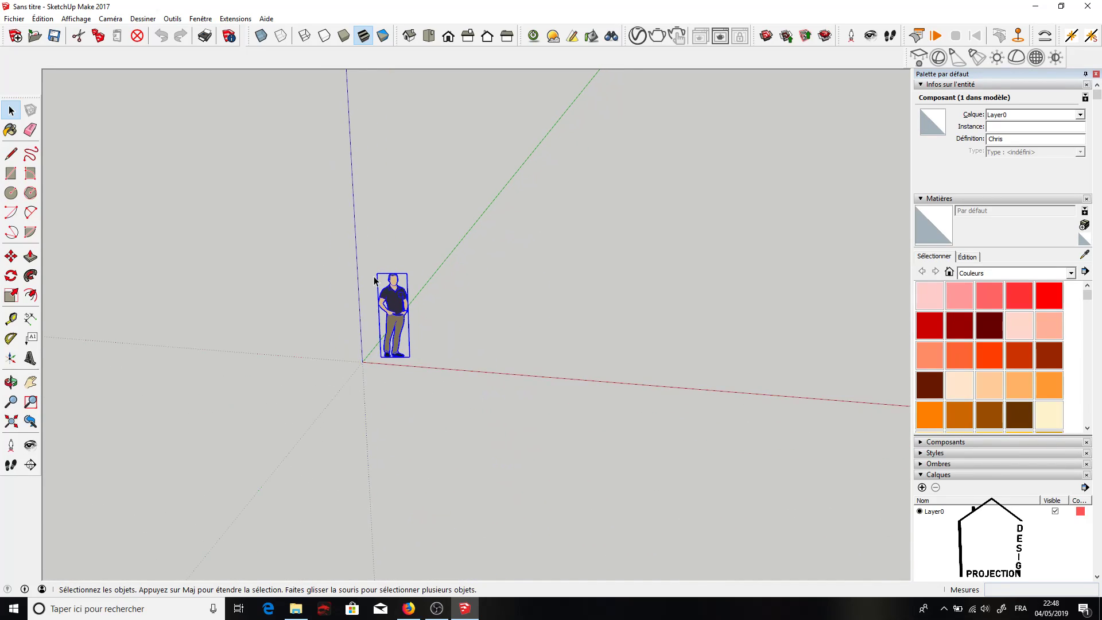
scroll(374, 277, "down", 3)
scroll(374, 278, "up", 2)
scroll(375, 279, "up", 2)
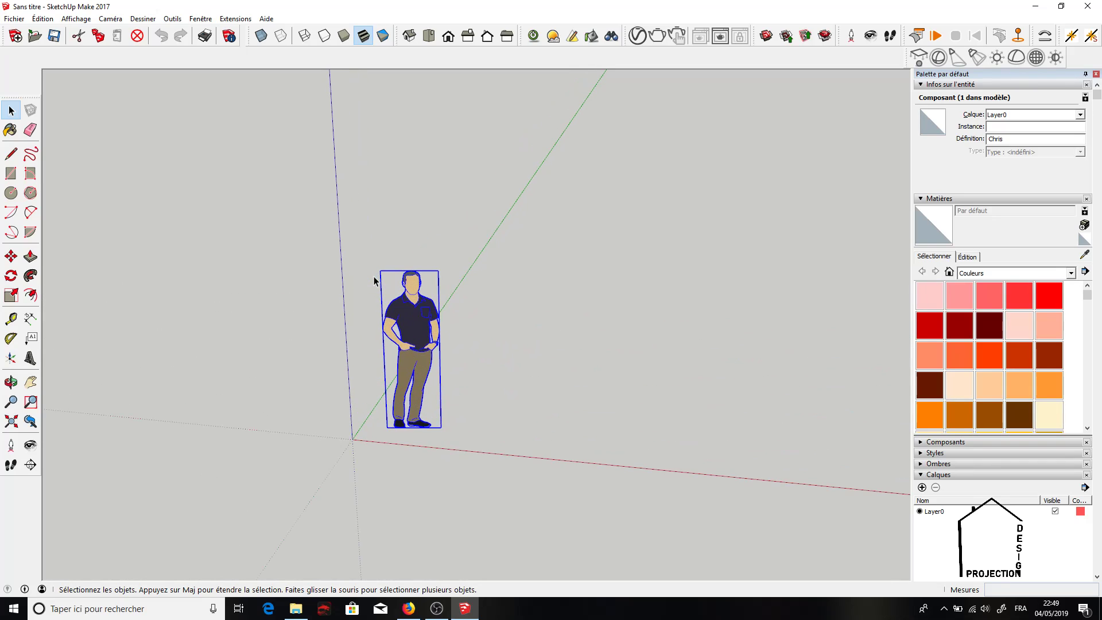
scroll(376, 281, "up", 2)
Step: Pan the view so the standing figure sits lower and slightly left in the window
left_click(30, 382)
mouse_move(553, 375)
left_mouse_down()
mouse_move(386, 352)
mouse_move(466, 82)
mouse_move(689, 253)
mouse_move(652, 290)
left_mouse_up()
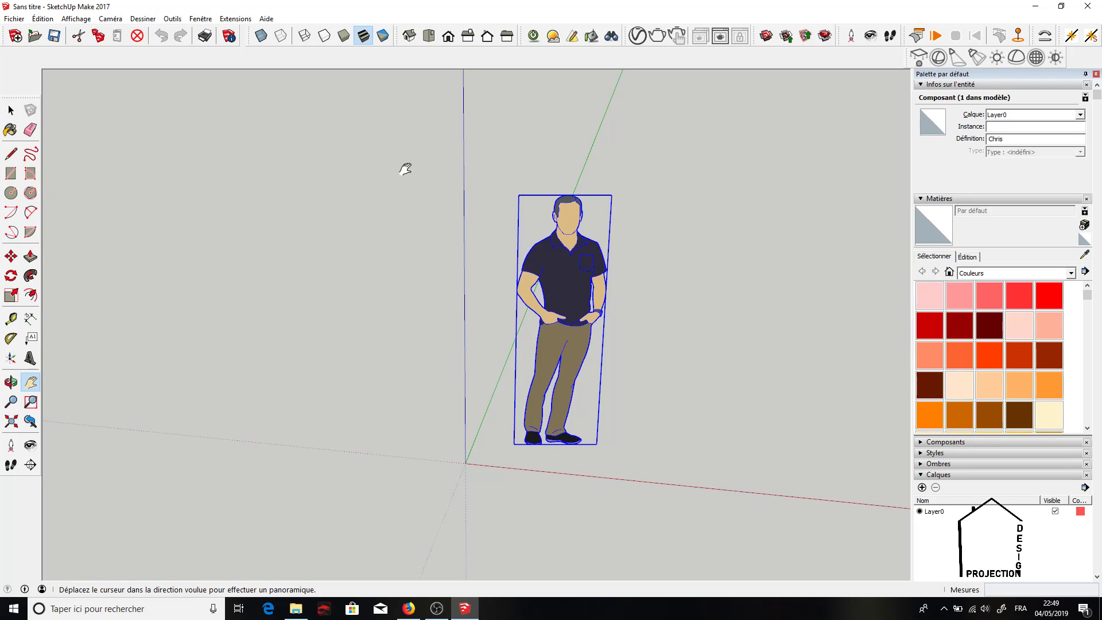
left_click_drag(573, 258, 524, 229)
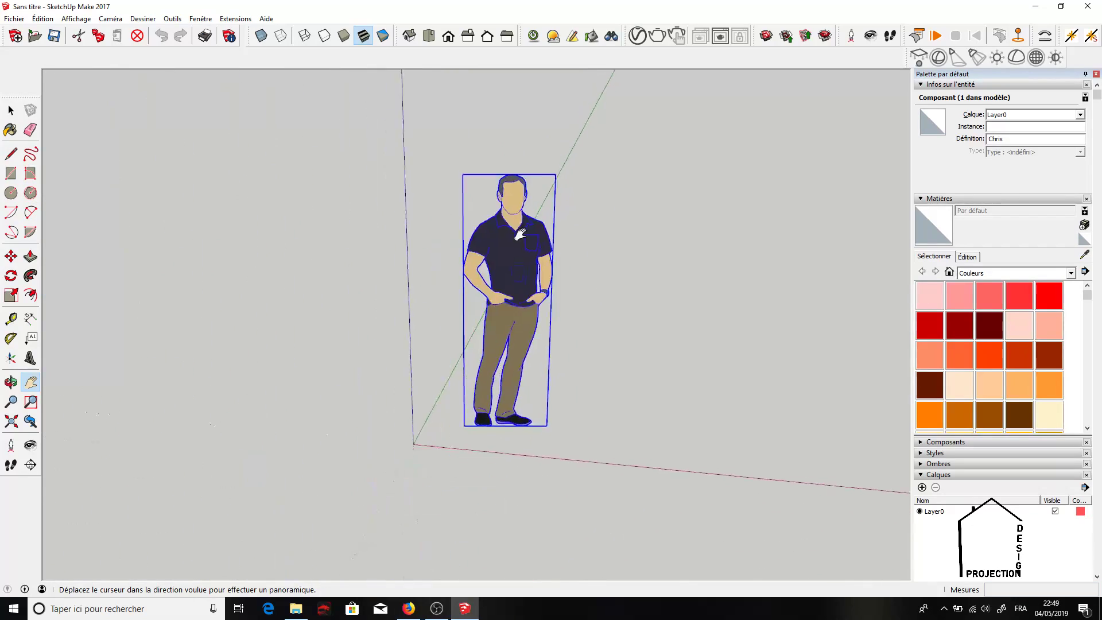
scroll(406, 226, "up", 1)
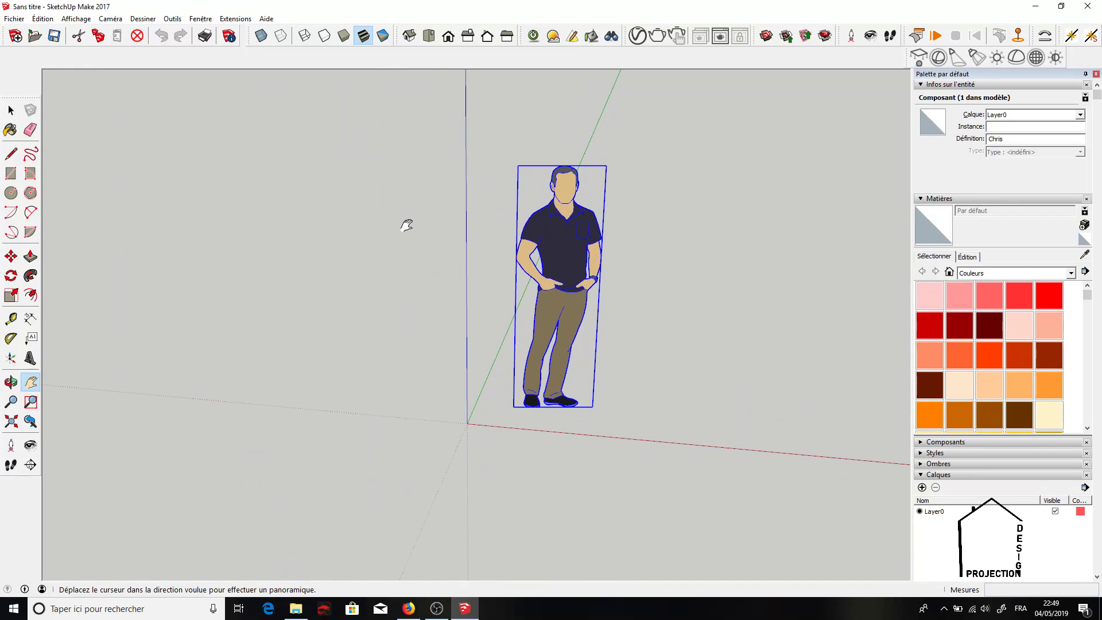
left_click_drag(406, 226, 290, 363)
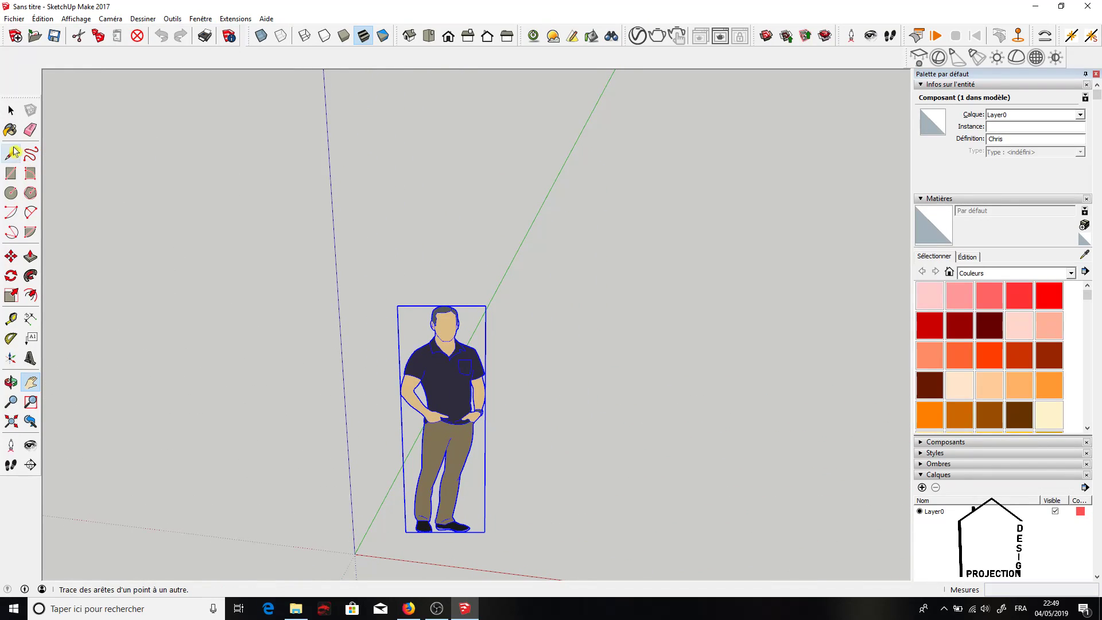